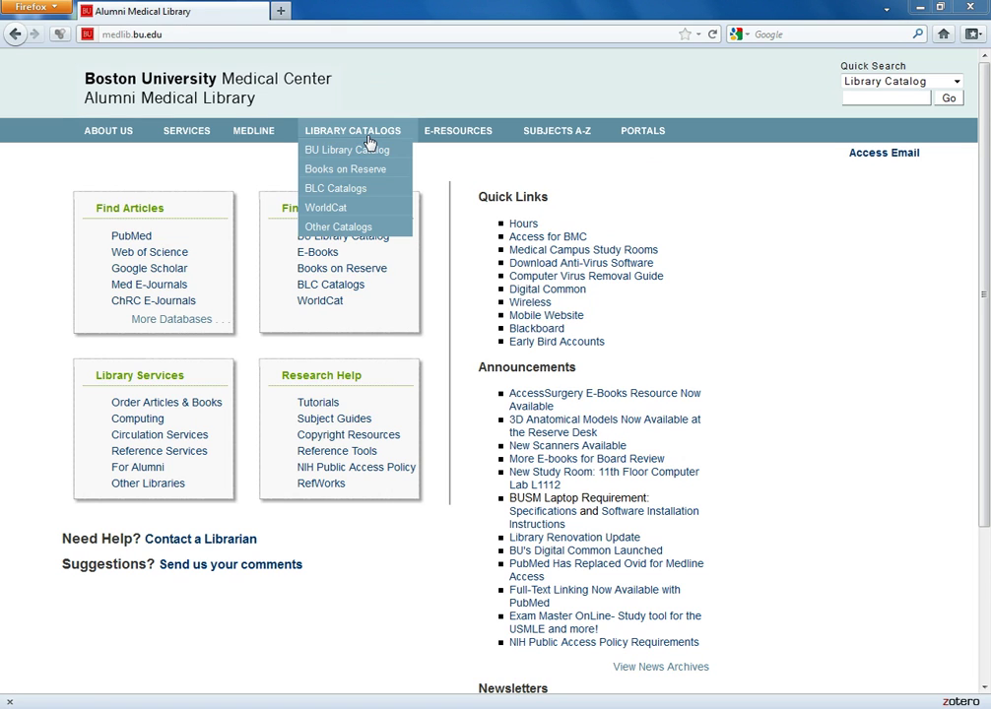
Open the BU Library Catalog from the medical library site and go to its Call Number search.
click(367, 151)
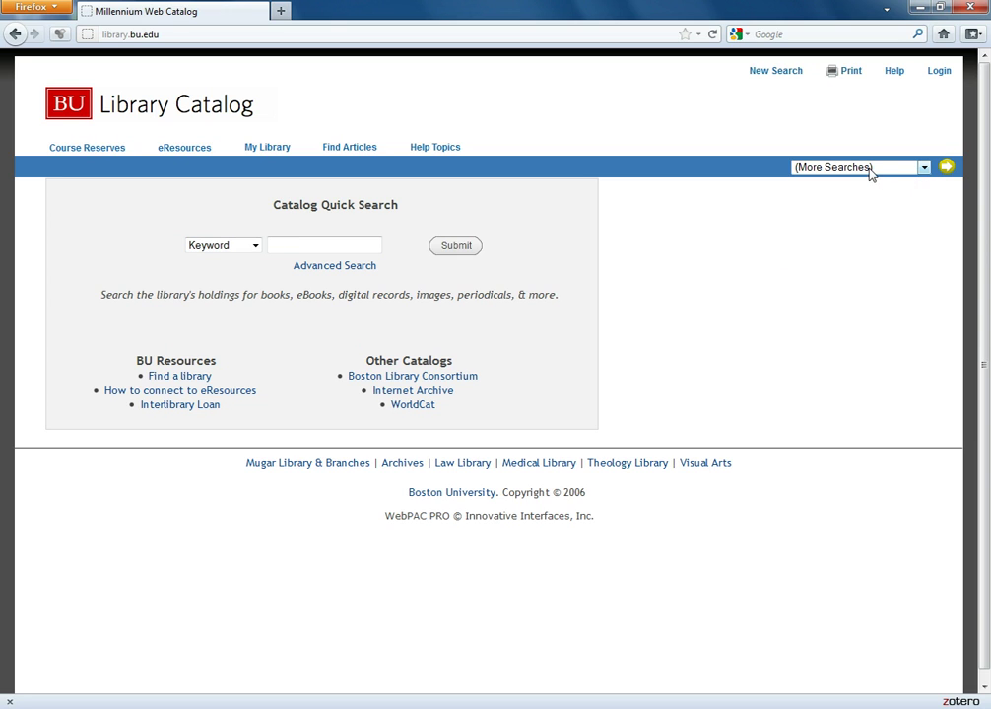
click(924, 170)
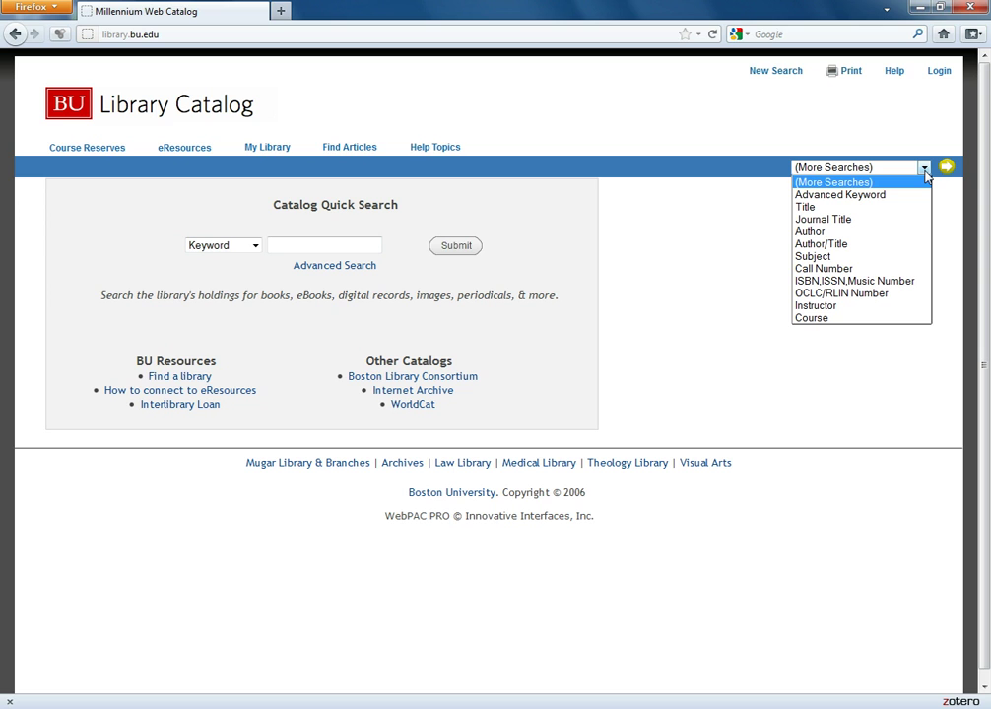
click(885, 269)
click(946, 167)
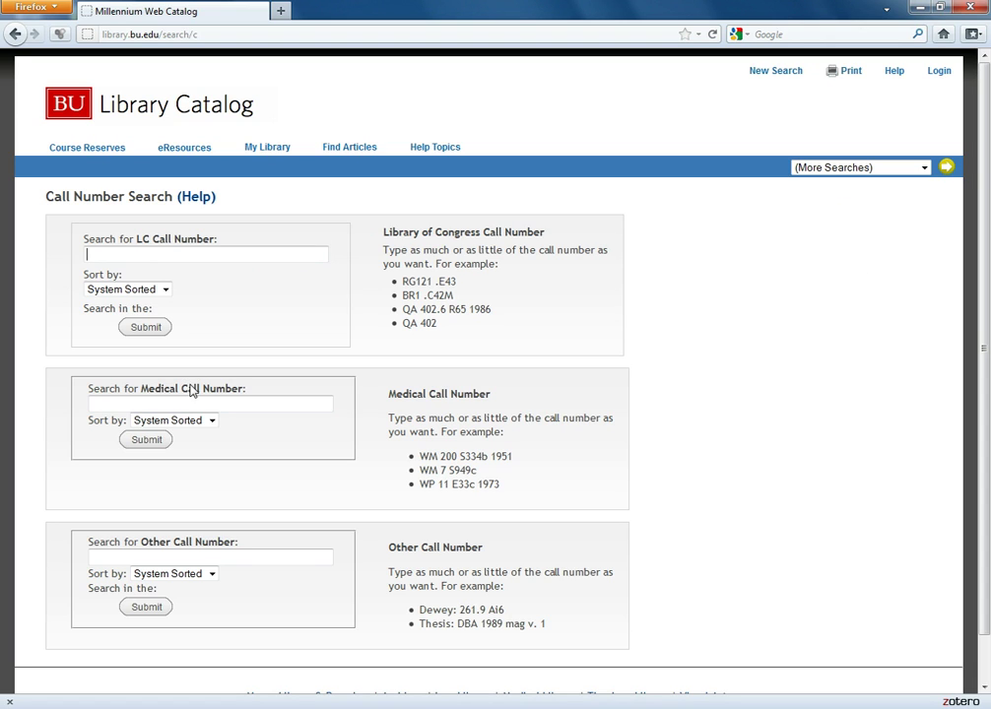
Search the catalog by Other Call Number for "GMS AM".
click(202, 555)
text(GMS AM)
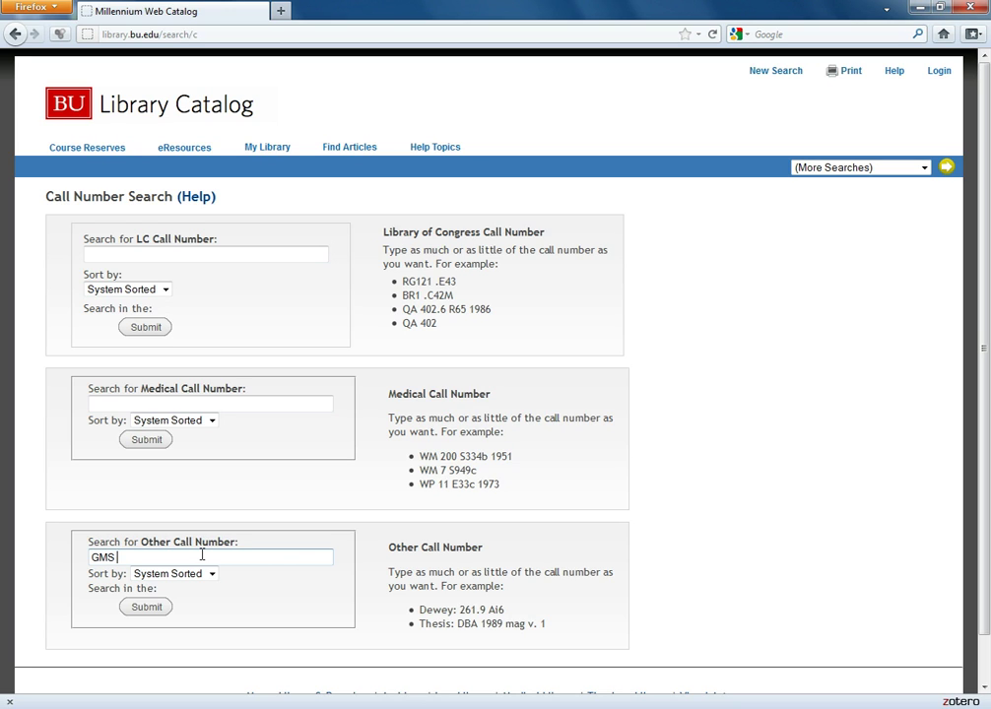
click(152, 608)
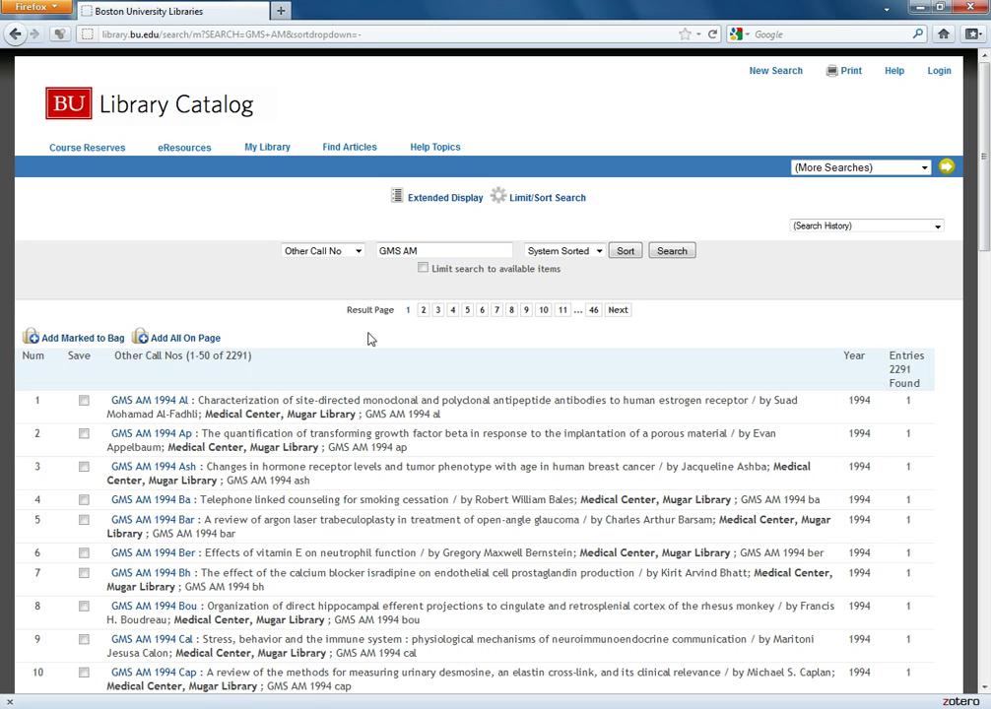
Limit the GMS AM results to entries with "Trauma" among the words in the title.
click(548, 198)
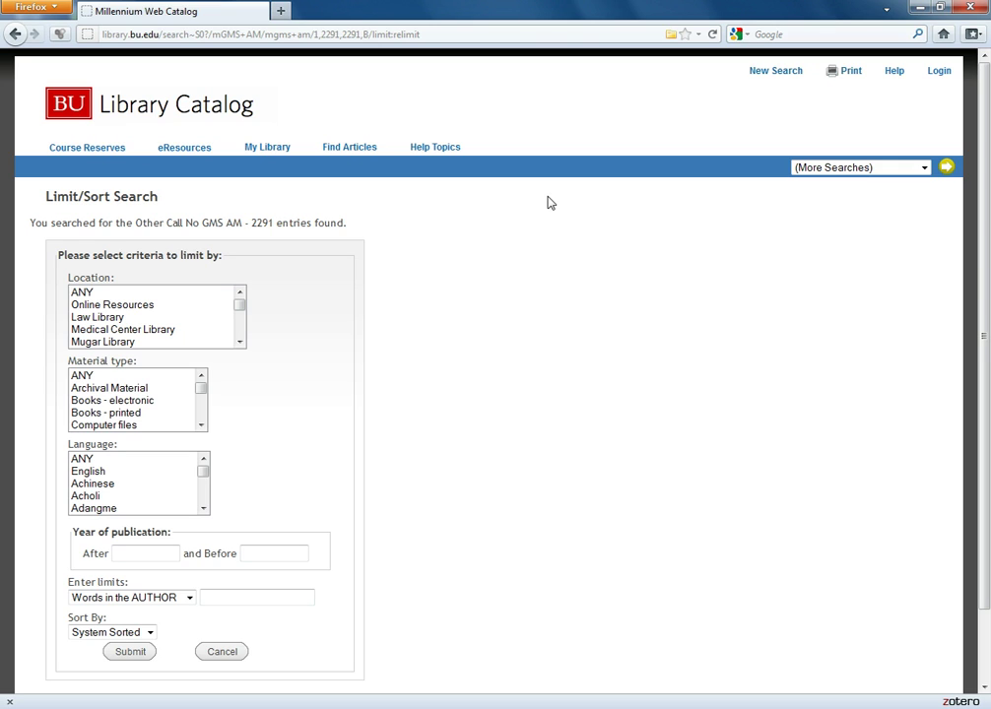
click(188, 598)
click(184, 625)
click(230, 598)
text(Trauma)
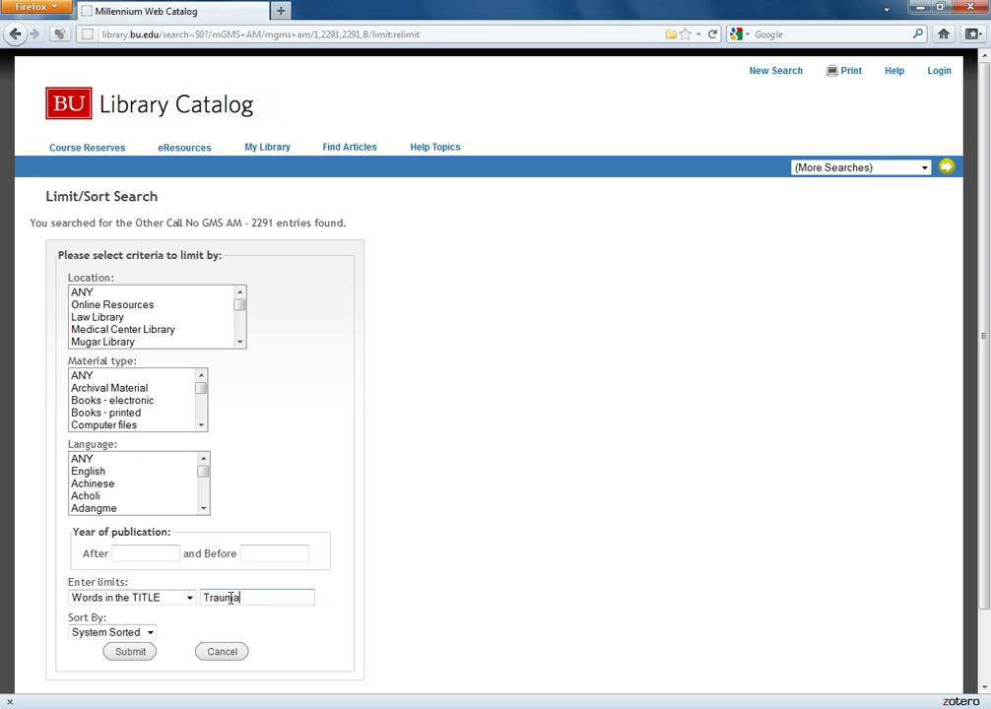
click(142, 653)
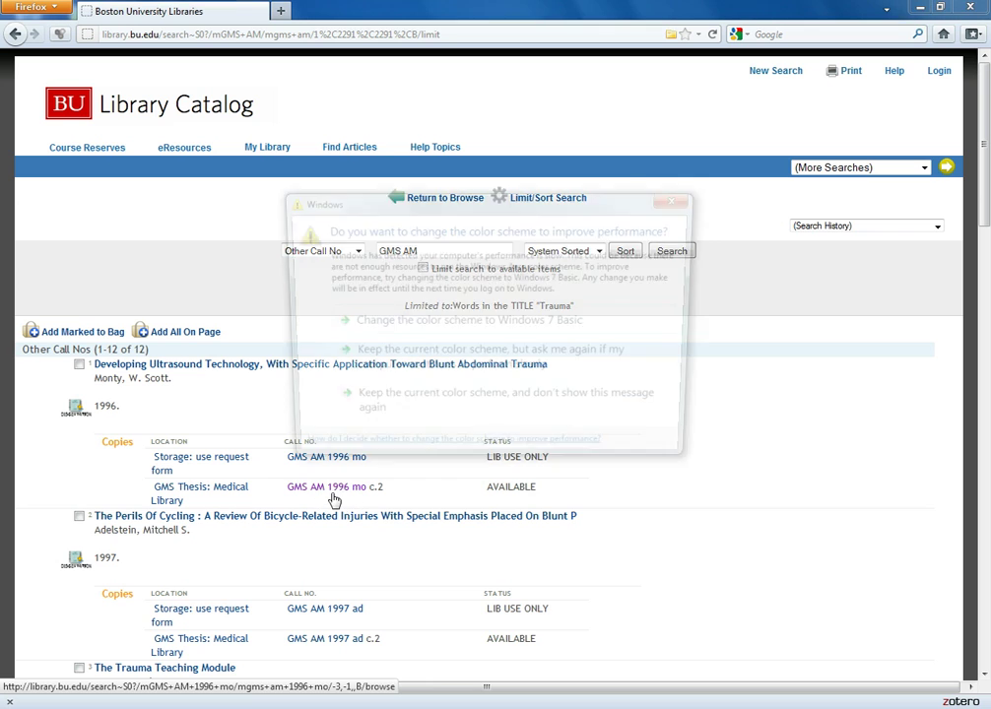
Dismiss the Windows color scheme prompt for good and review the locations, call numbers and status of the listed trauma theses.
click(631, 406)
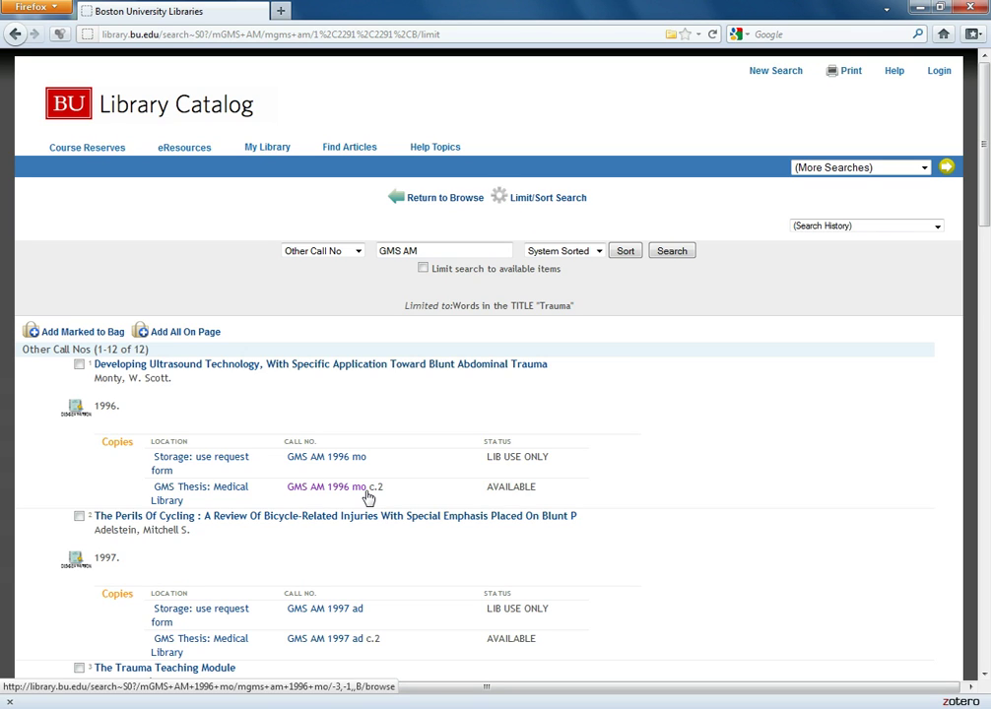
scroll(697, 552, down, 4)
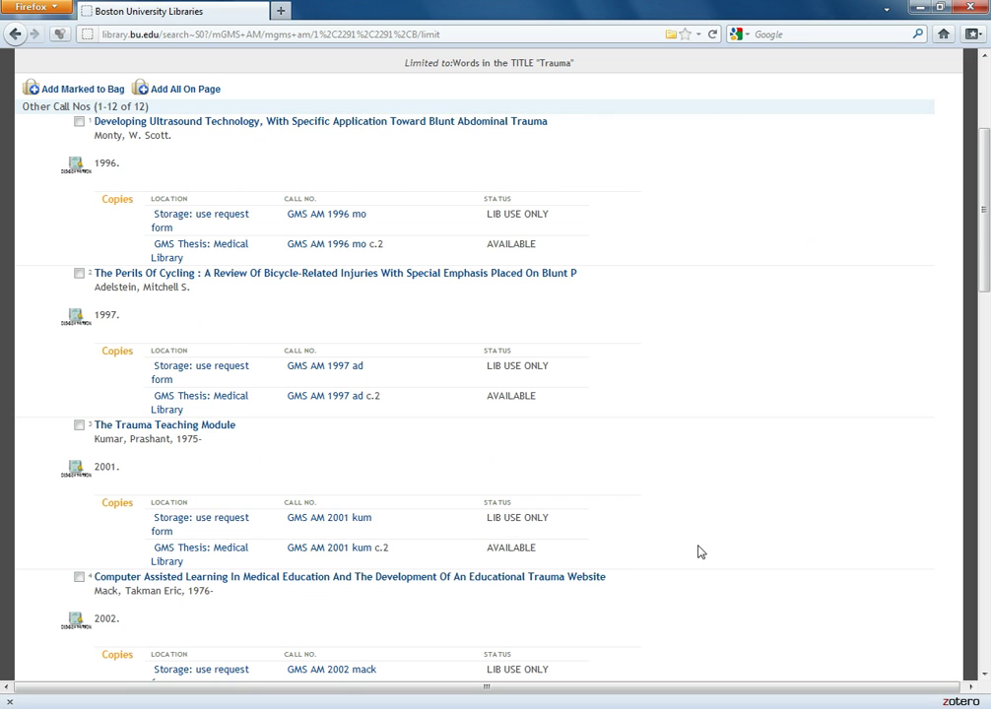
scroll(699, 552, down, 5)
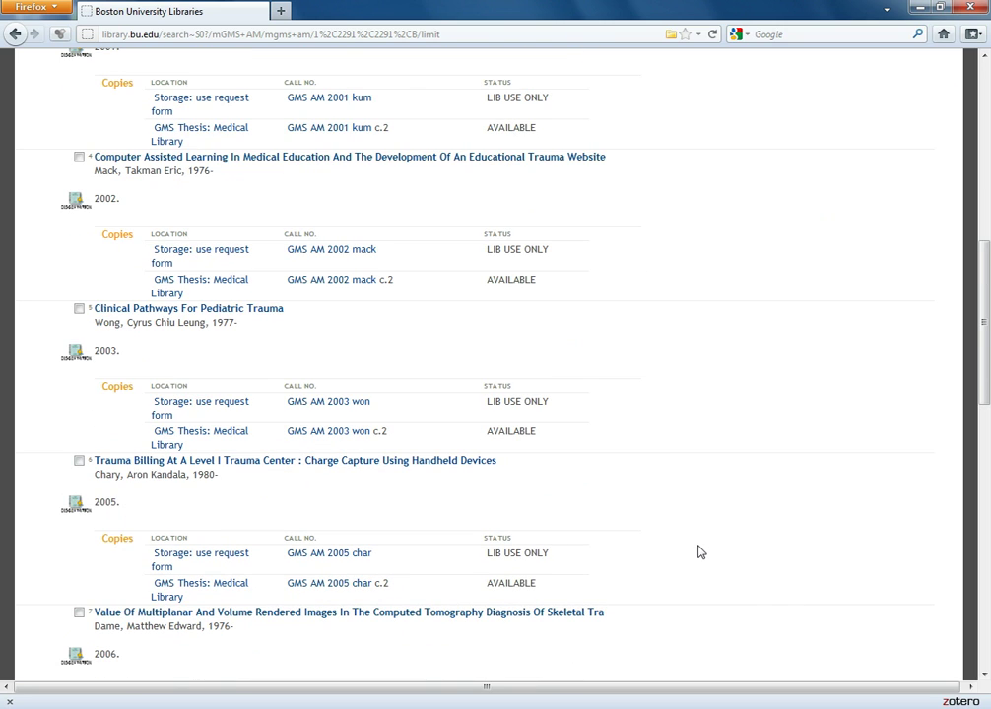
scroll(698, 553, down, 1)
scroll(698, 552, up, 9)
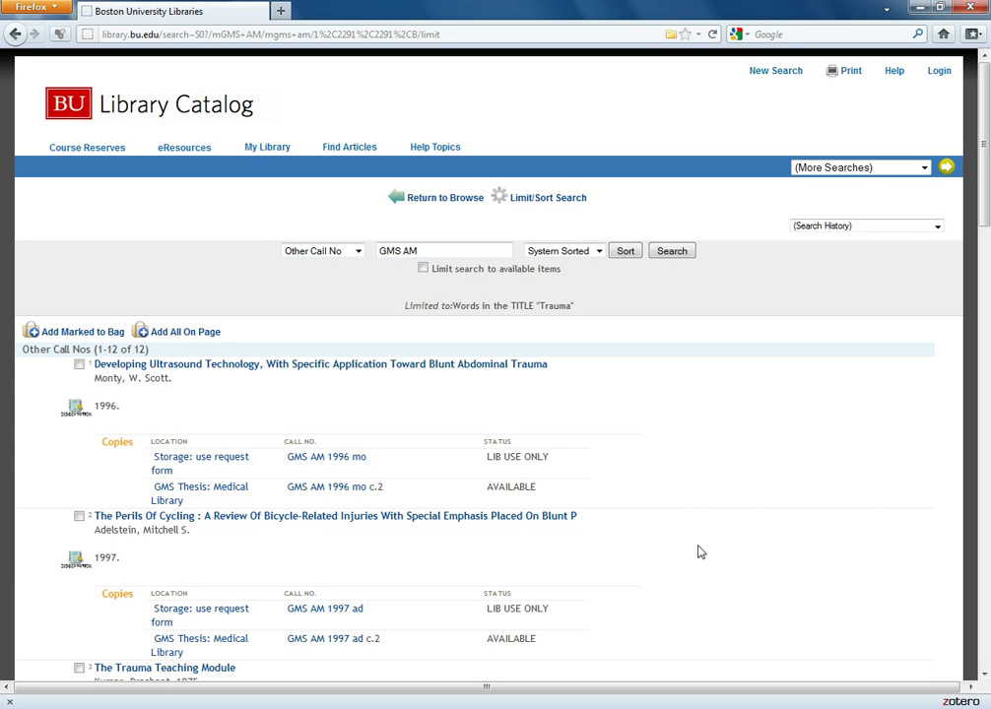
Start over from the catalog home page and run an advanced keyword search for "Goldman School of Dental Medicine" in the Note field.
click(204, 105)
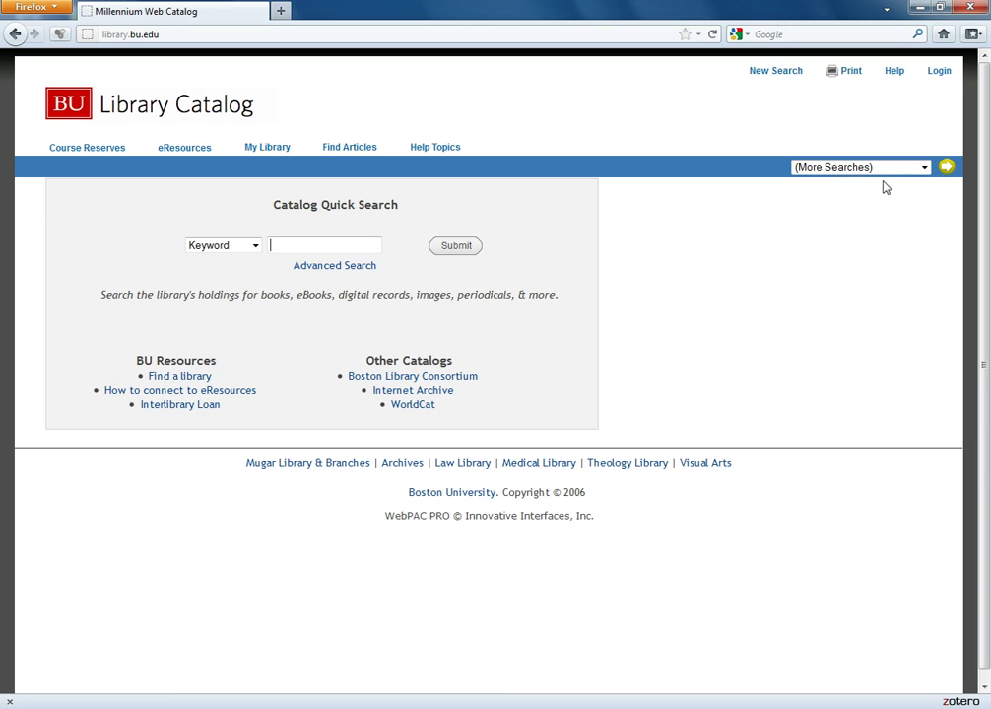
click(345, 265)
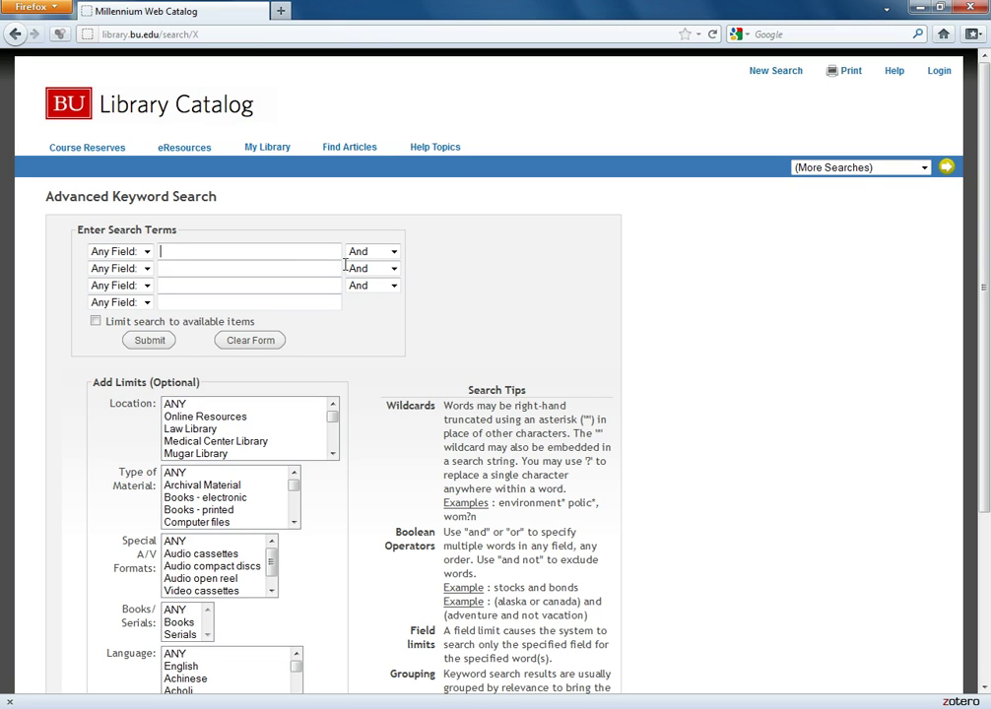
click(147, 252)
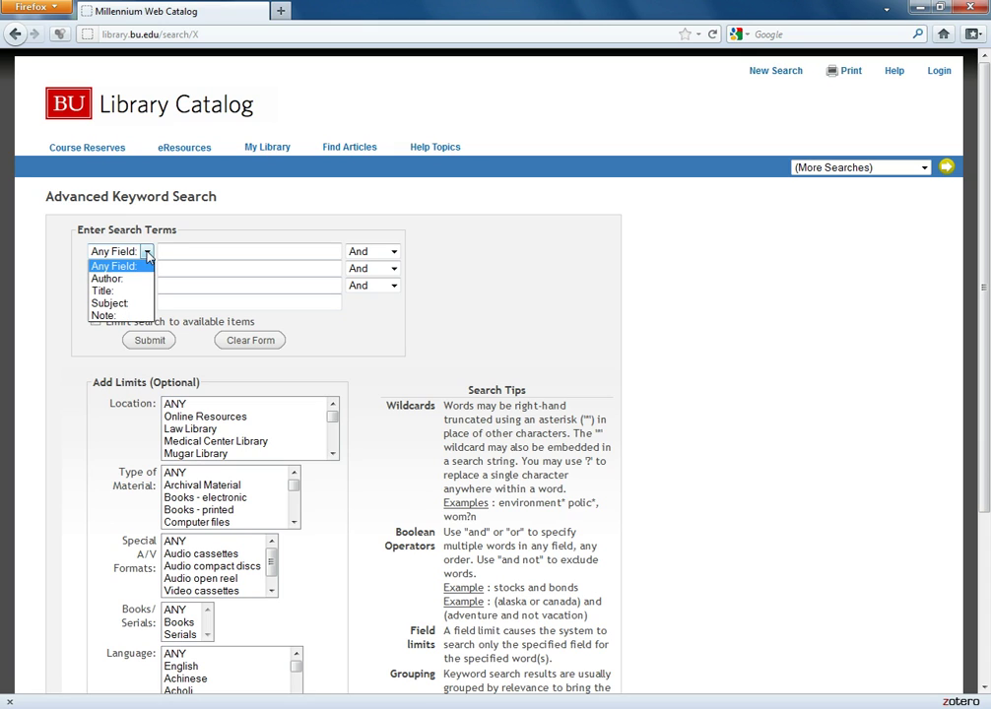
click(105, 315)
click(219, 253)
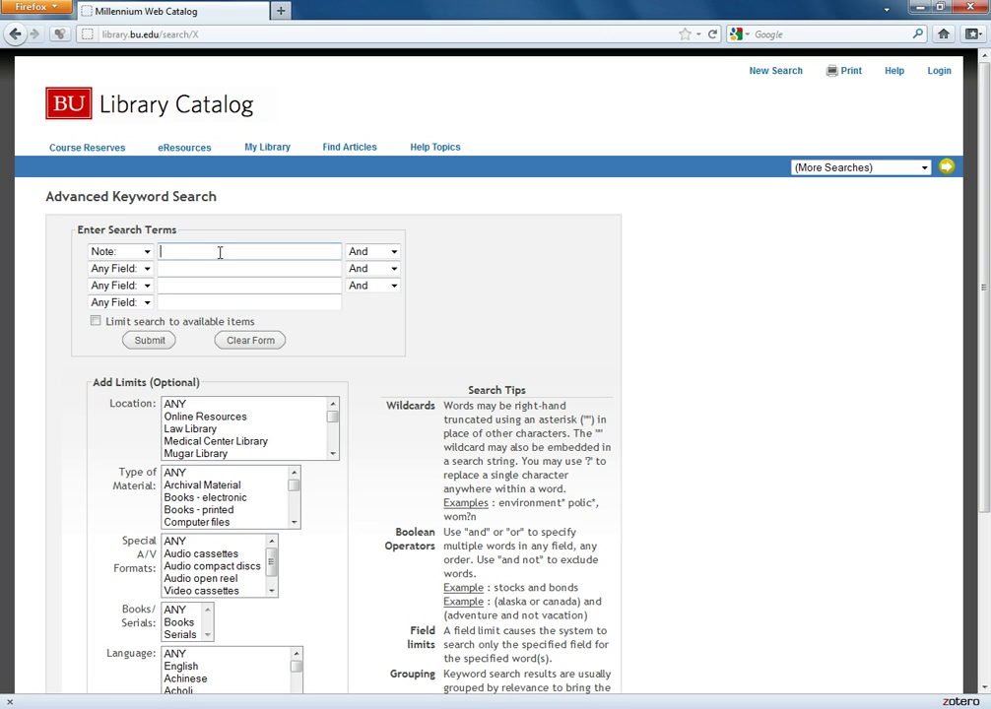
text(Goldman School of Debt)
key(BackSpace)
key(BackSpace)
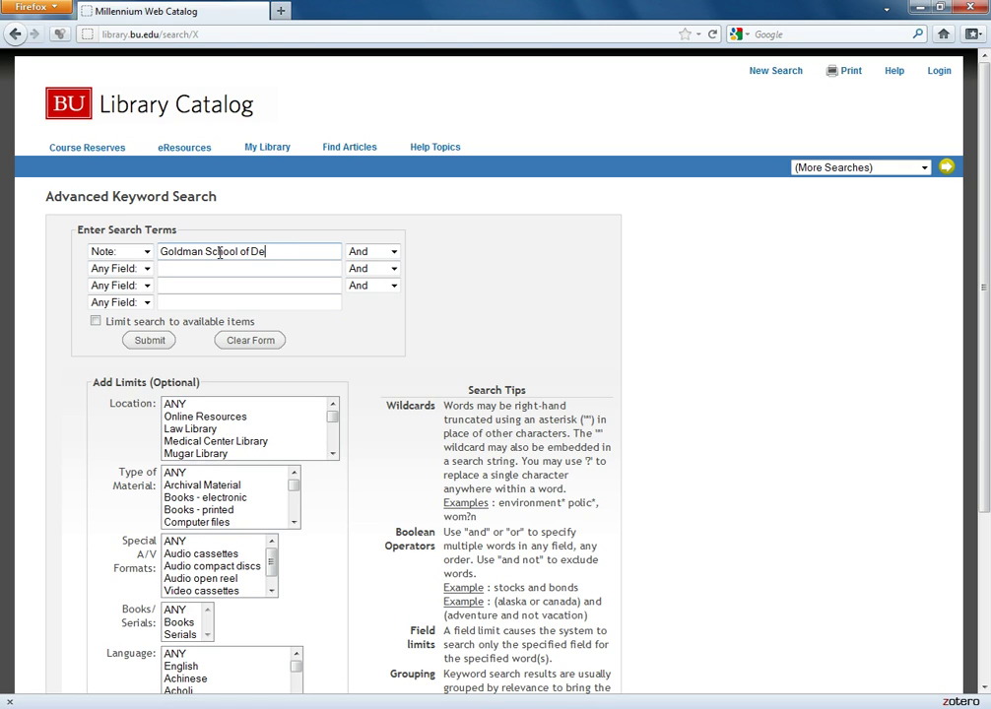
text(ntal Medicine)
click(294, 522)
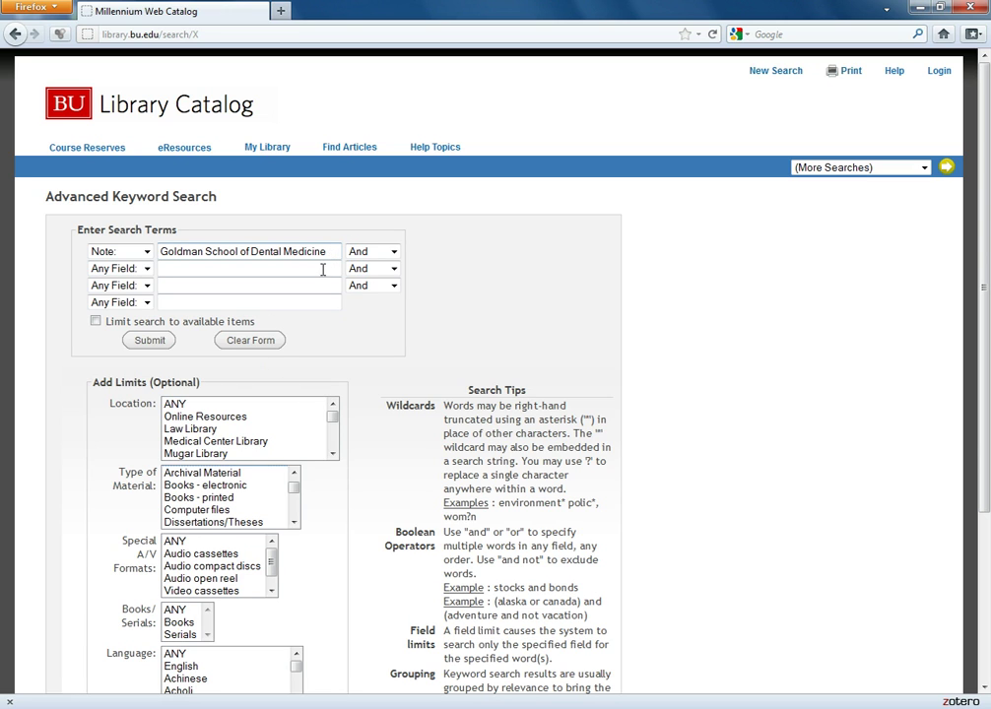
click(163, 341)
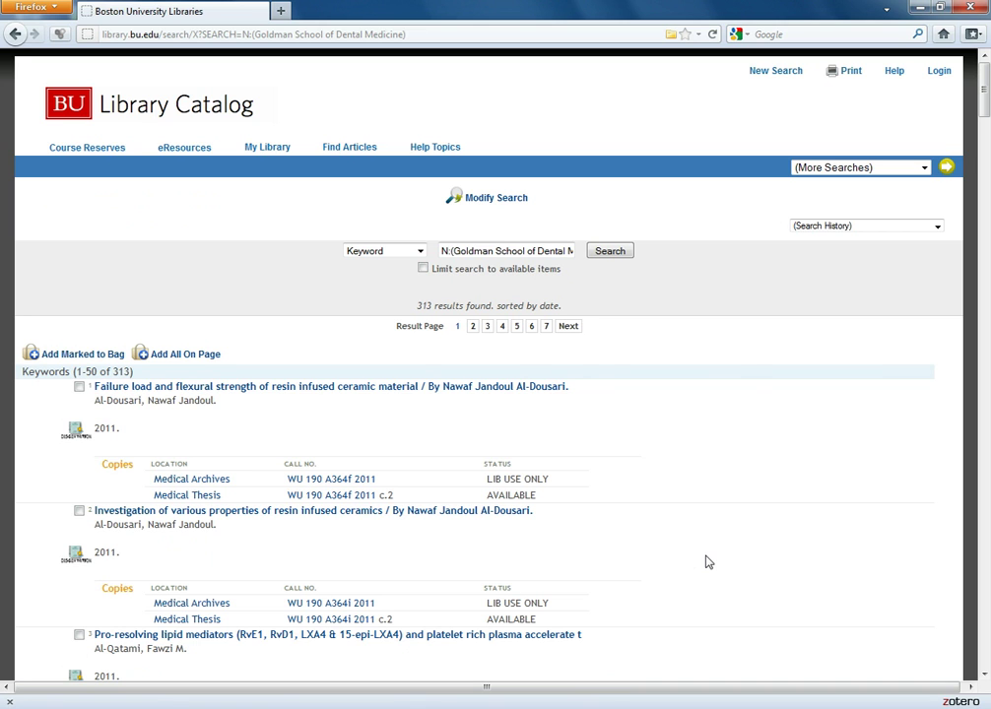
Modify the Goldman School of Dental Medicine search by setting the second search term's field to Title.
click(505, 199)
scroll(359, 585, down, 3)
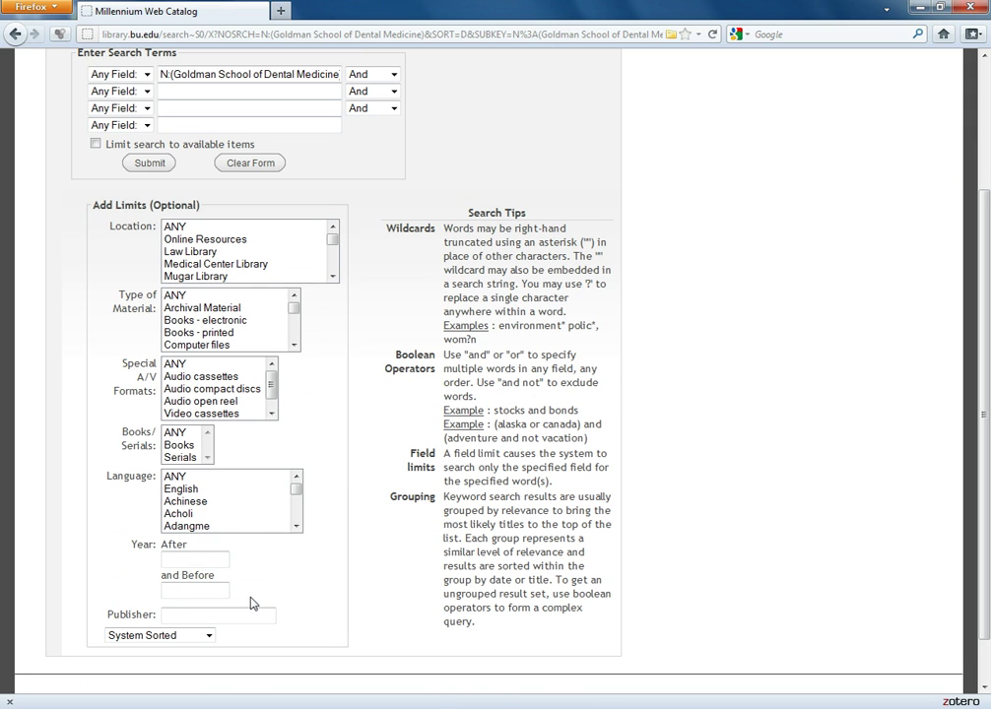
scroll(252, 603, up, 3)
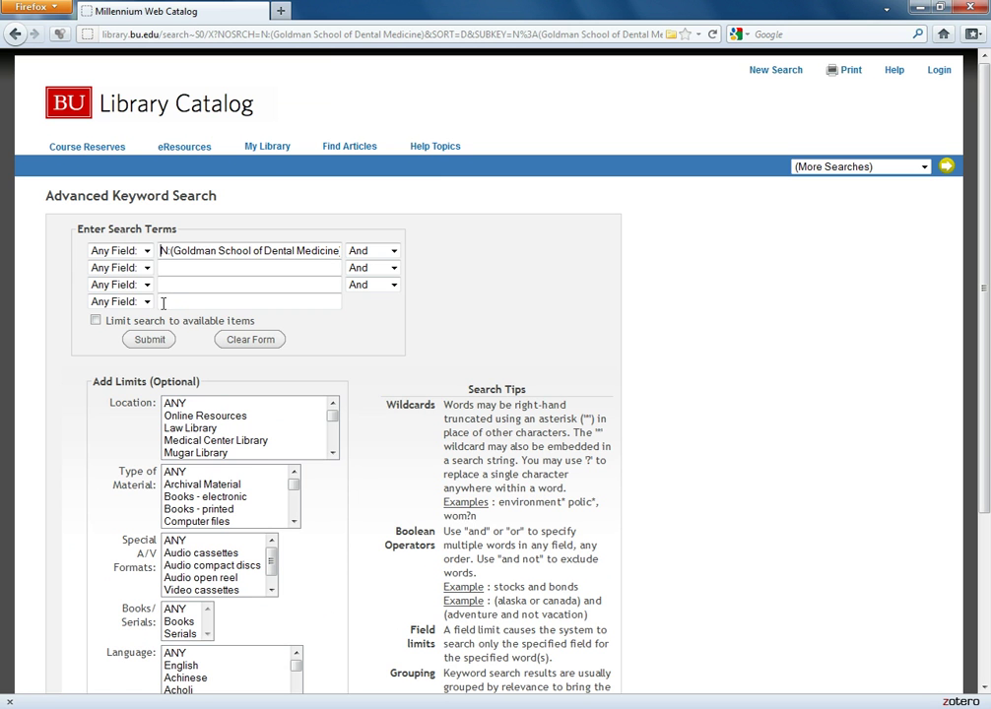
click(147, 268)
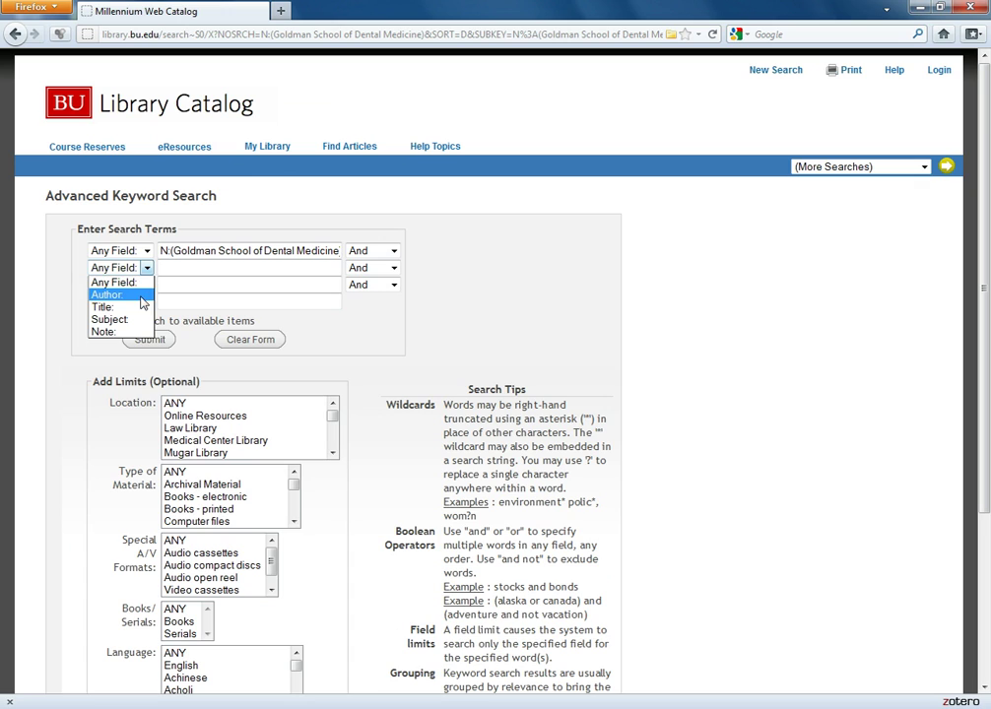
click(103, 306)
click(184, 270)
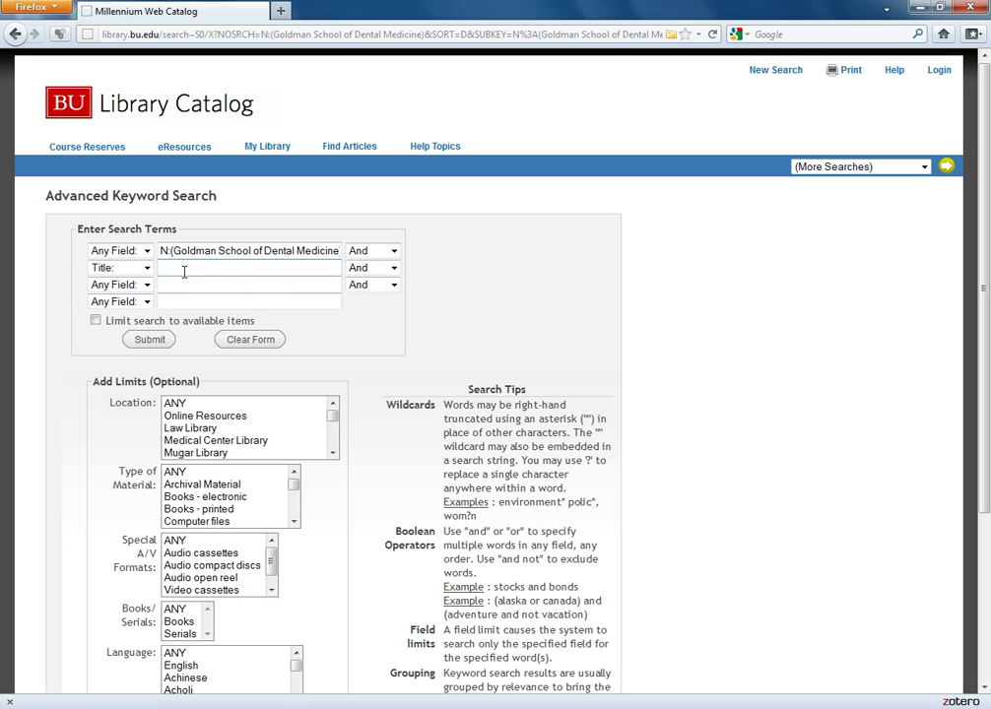